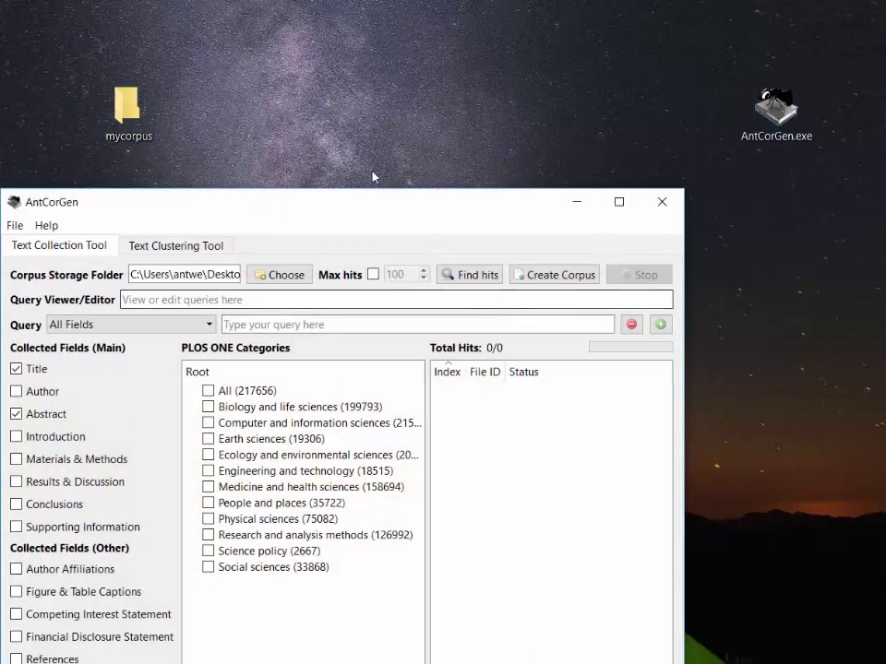
- Look over the Text Clustering Tool's options, and return to the Text Collection Tool
left_click_drag(372, 207, 416, 57)
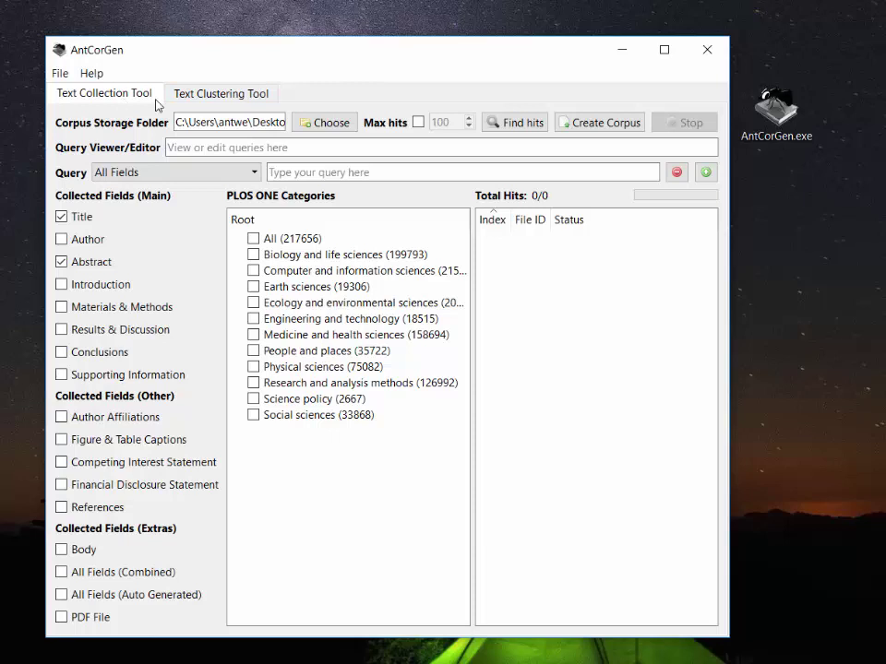
left_click(219, 96)
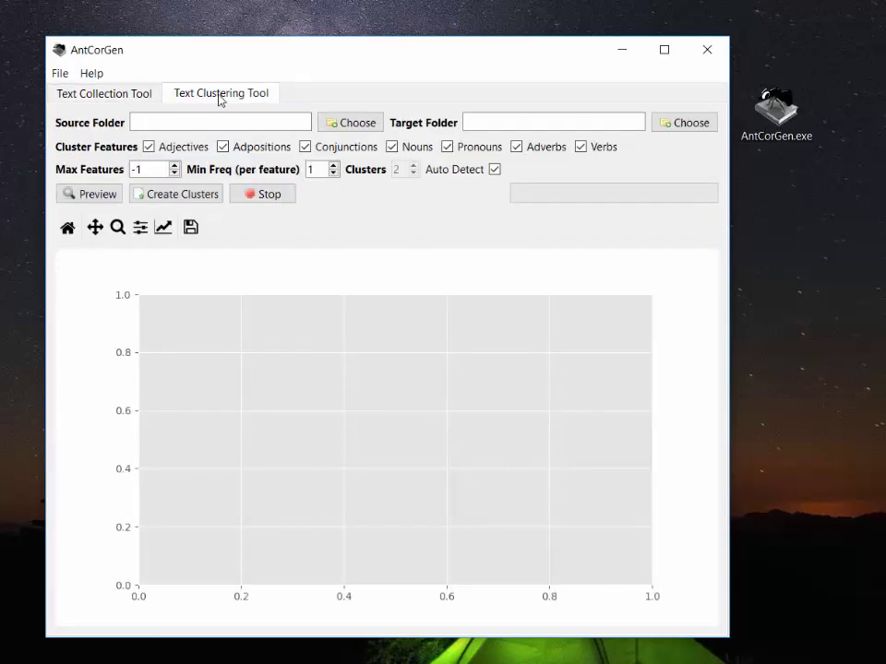
left_click(104, 96)
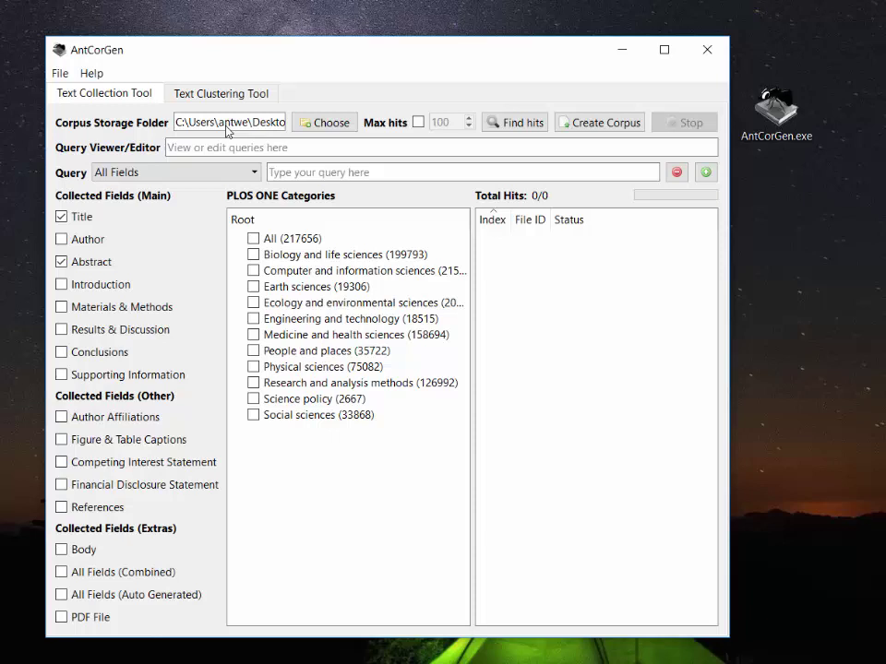
- Set the corpus storage folder to the mycorpus folder on the Desktop and check the end of its path
left_click_drag(225, 127, 287, 131)
left_click(325, 122)
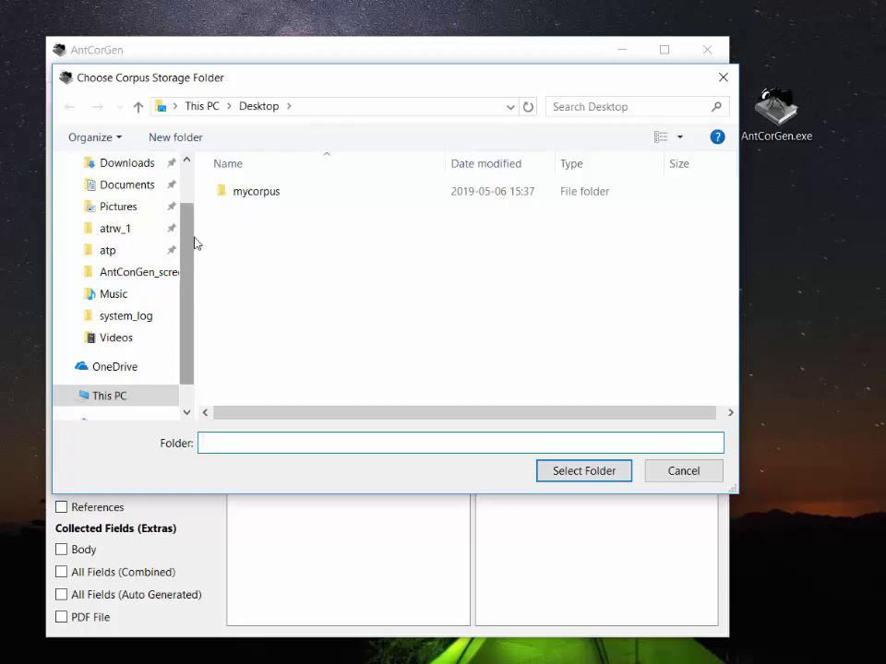
left_click_drag(192, 239, 126, 244)
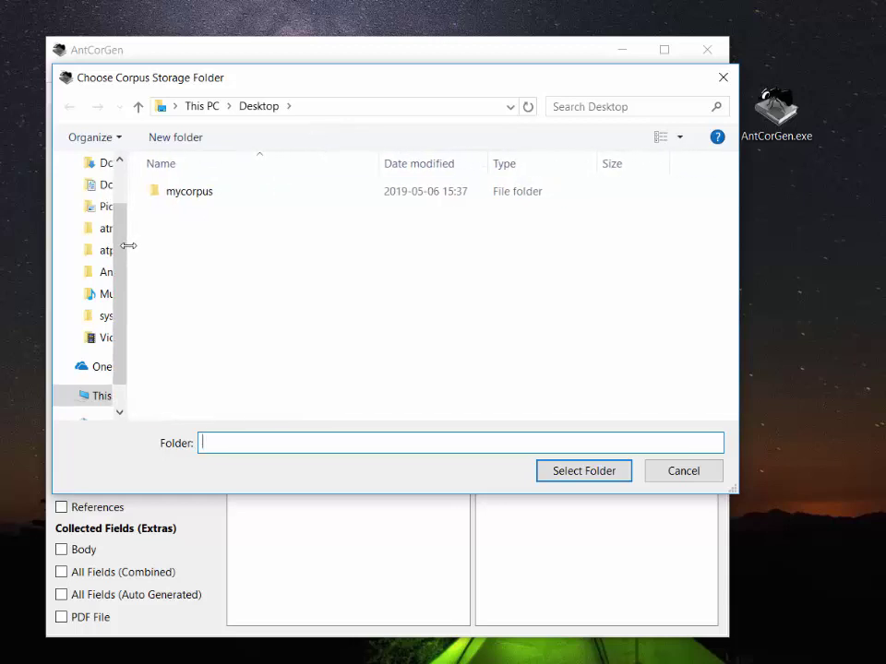
left_click(185, 196)
double_click(185, 196)
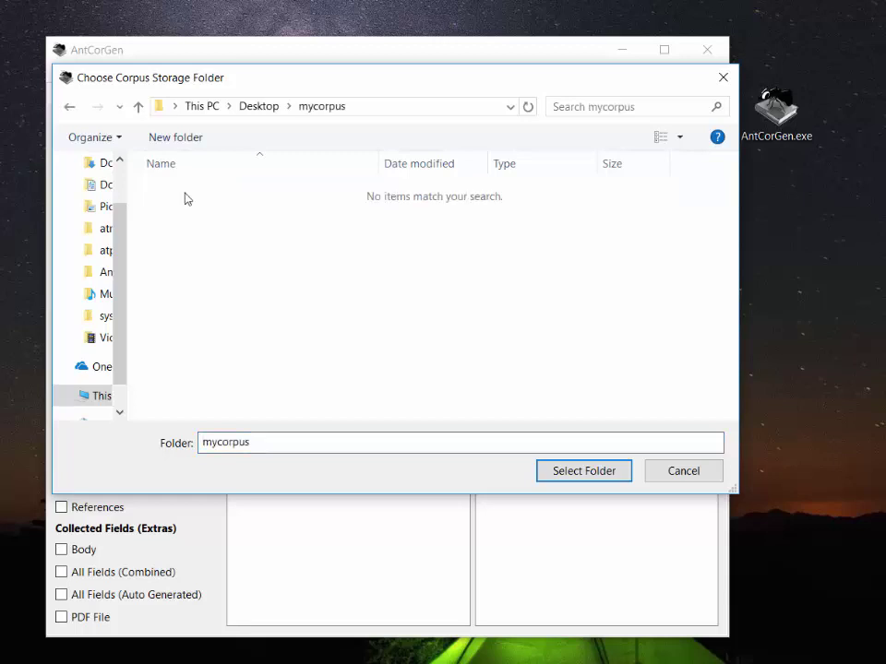
left_click(263, 111)
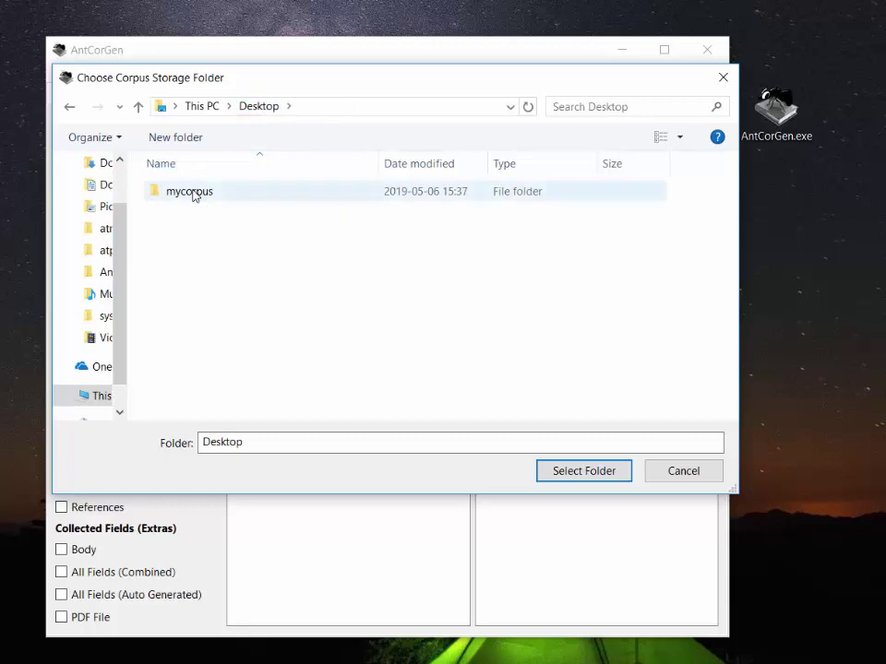
left_click(193, 193)
left_click(585, 472)
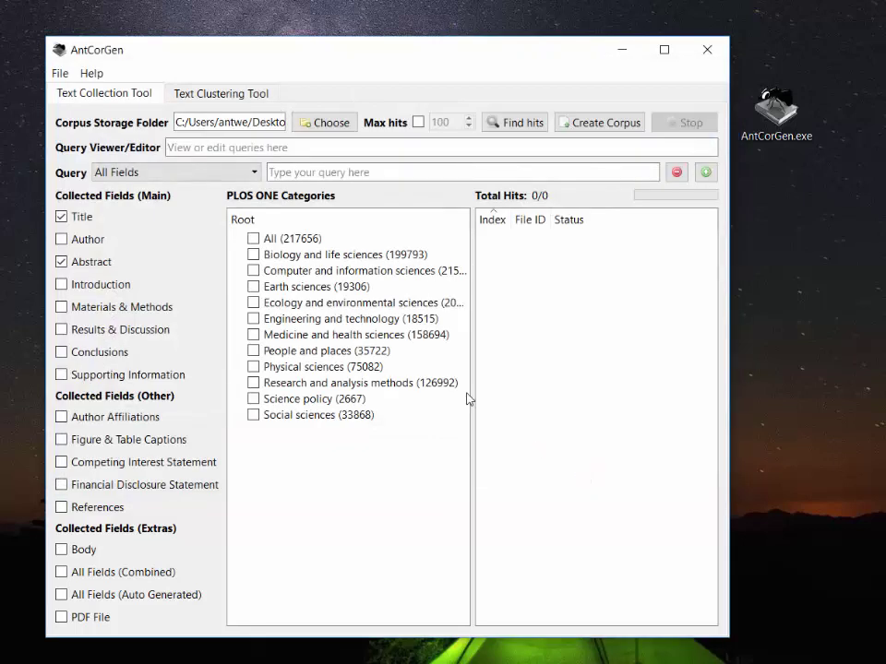
left_click_drag(235, 123, 327, 119)
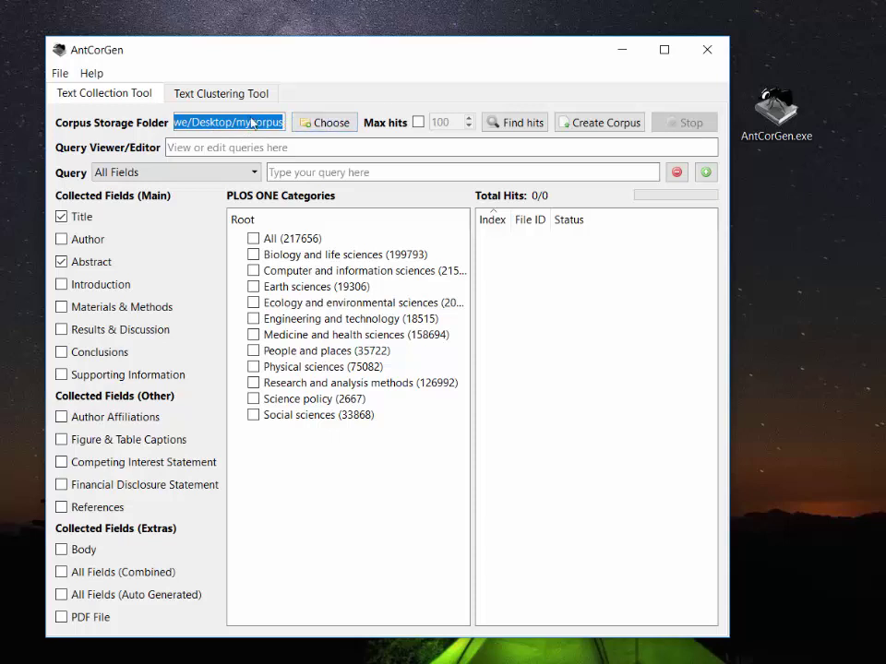
left_click(207, 148)
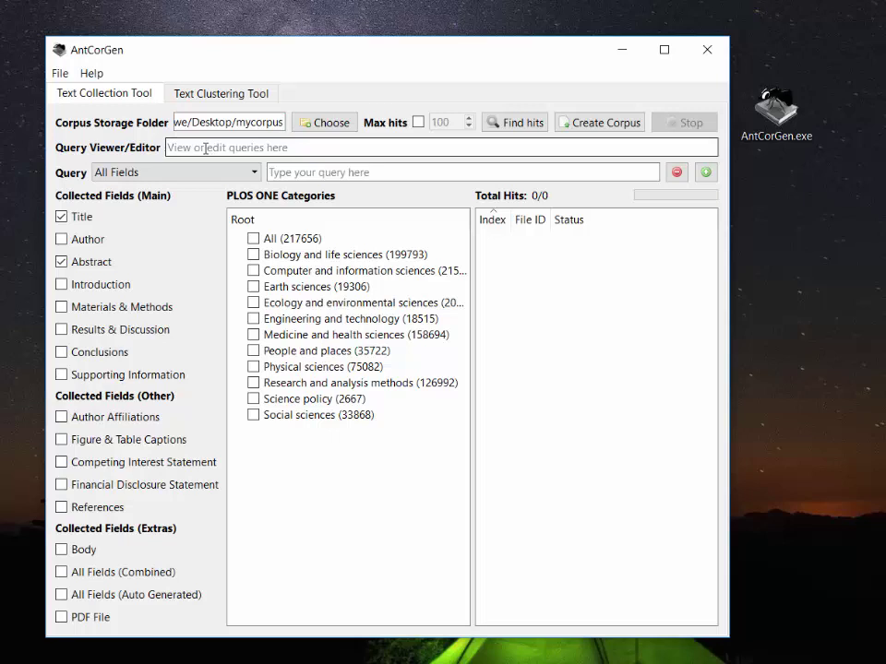
key("Tab")
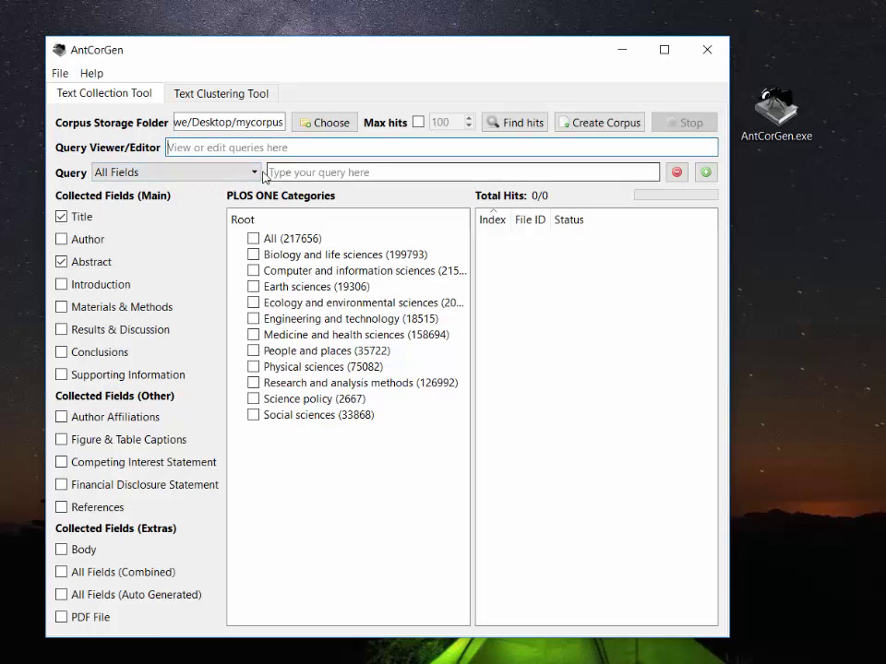
left_click(255, 174)
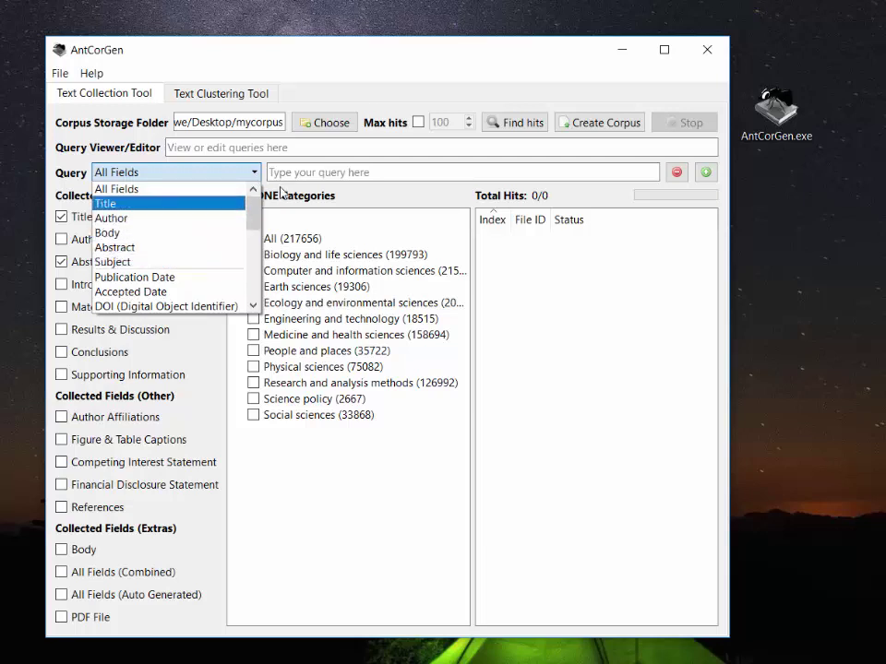
left_click(315, 172)
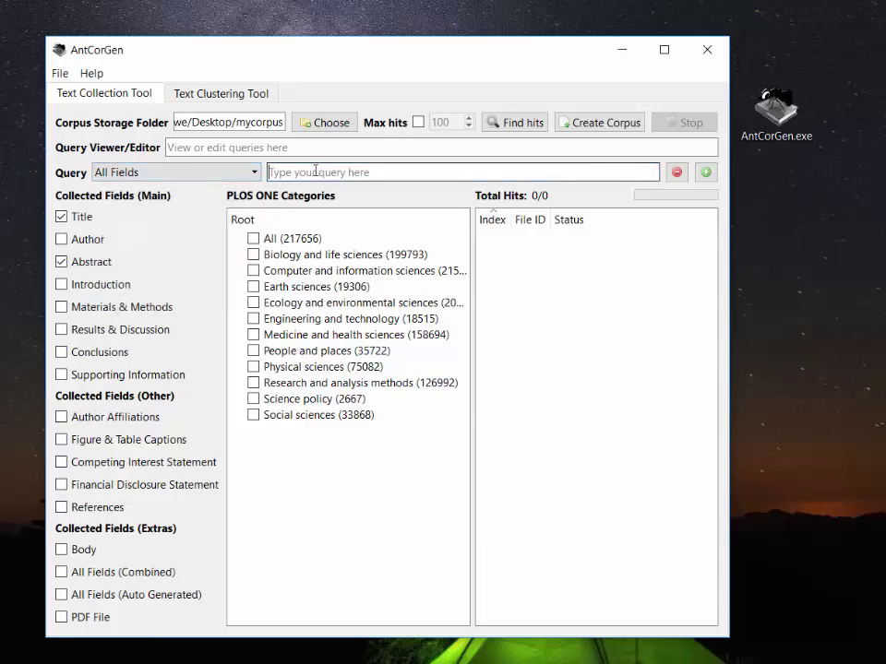
- Select the Cell growth category under Biology and life sciences, Cell biology, Cell processes for the corpus
left_click(253, 259)
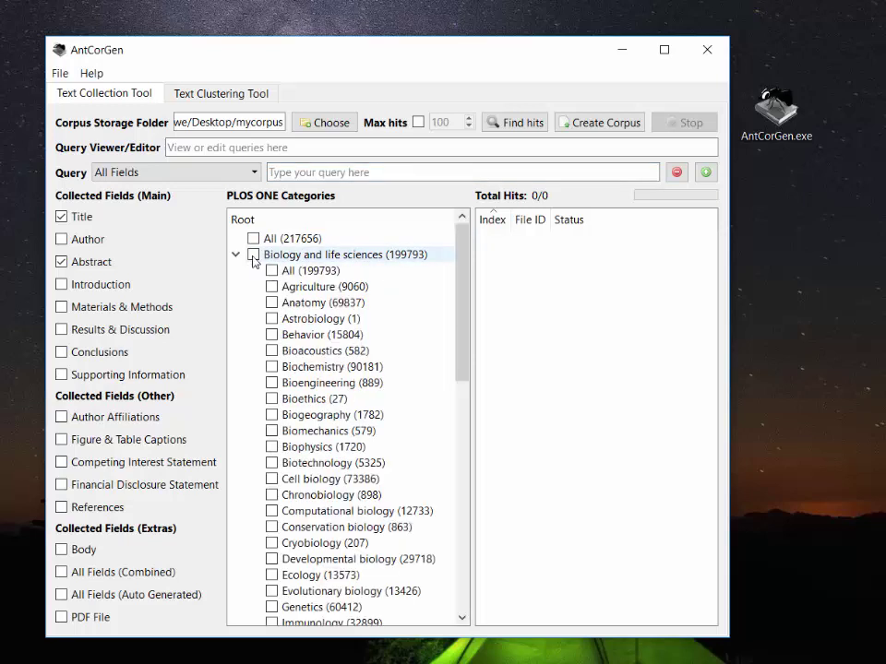
mouse_move(458, 241)
left_mouse_down()
mouse_move(466, 320)
mouse_move(443, 426)
mouse_move(468, 224)
left_mouse_up()
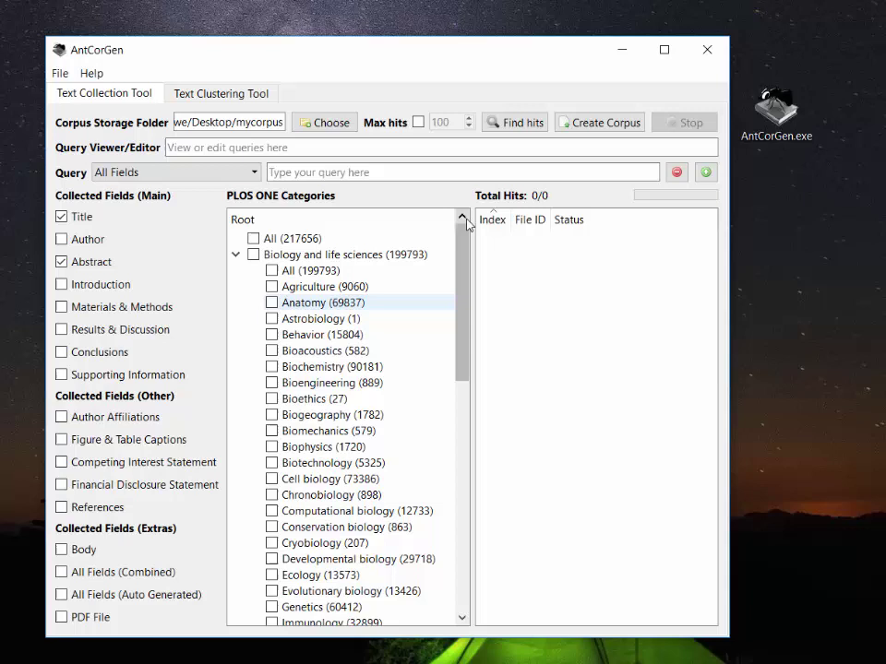
double_click(274, 482)
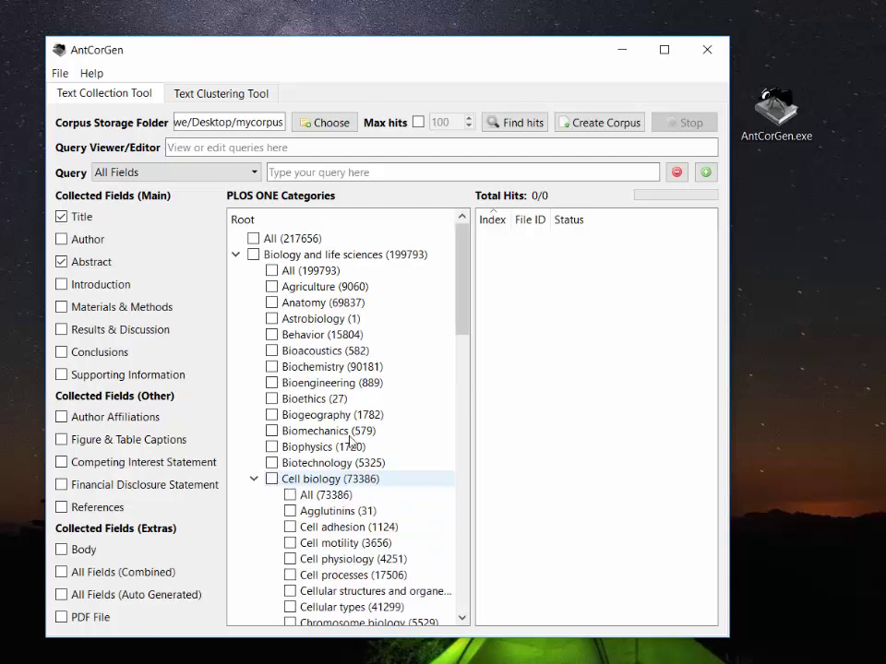
left_click_drag(465, 292, 467, 364)
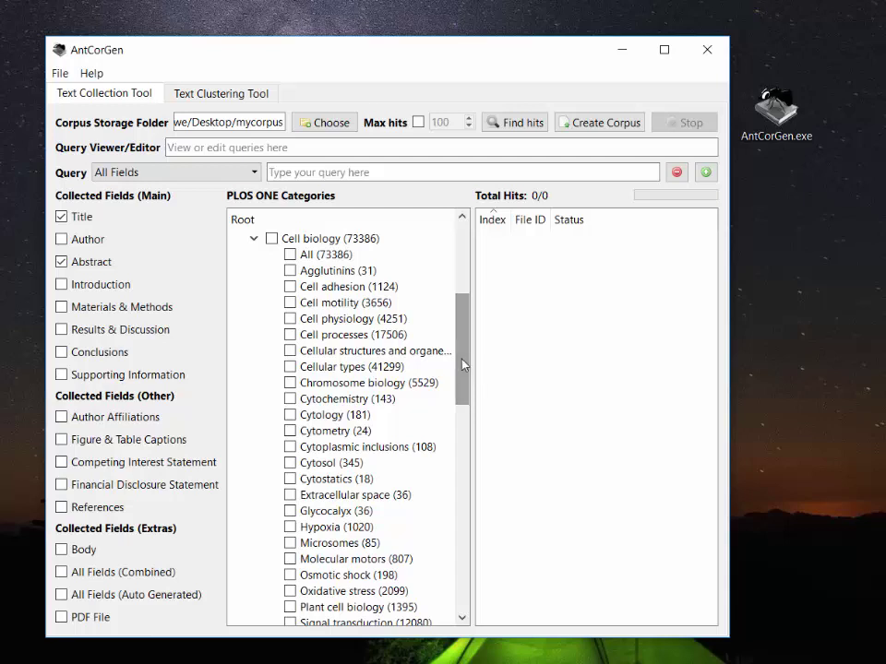
double_click(286, 336)
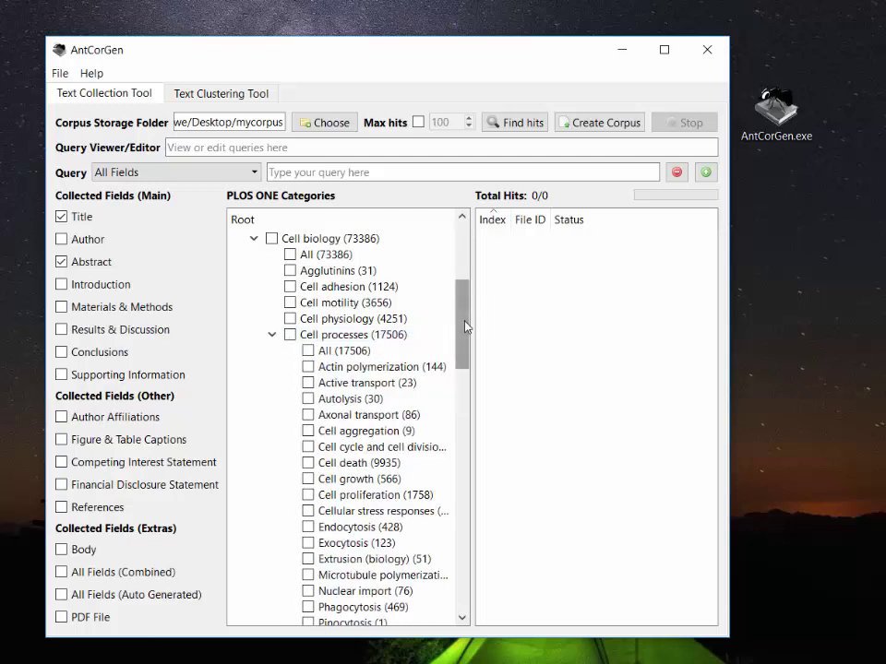
left_click_drag(466, 327, 467, 348)
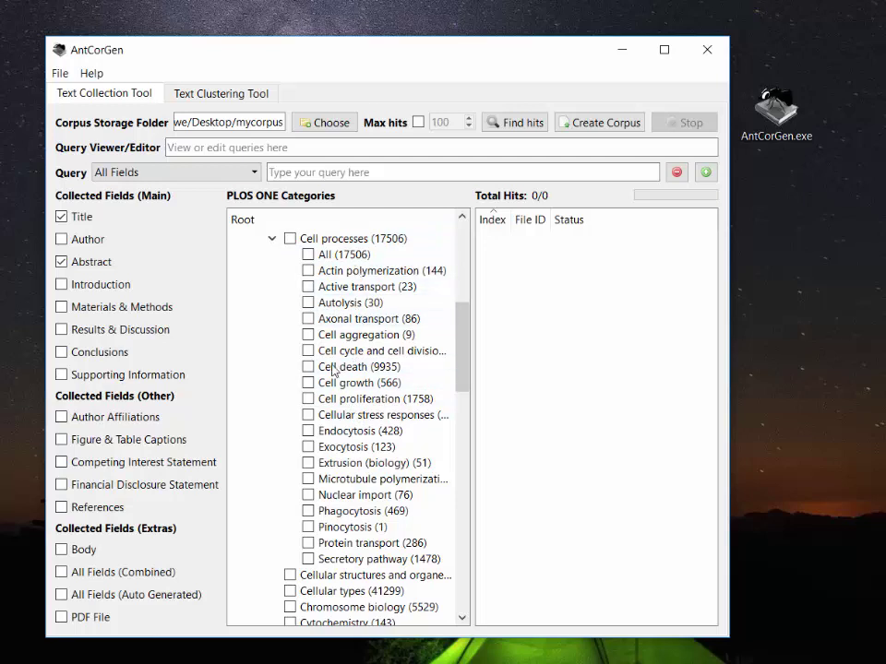
double_click(311, 388)
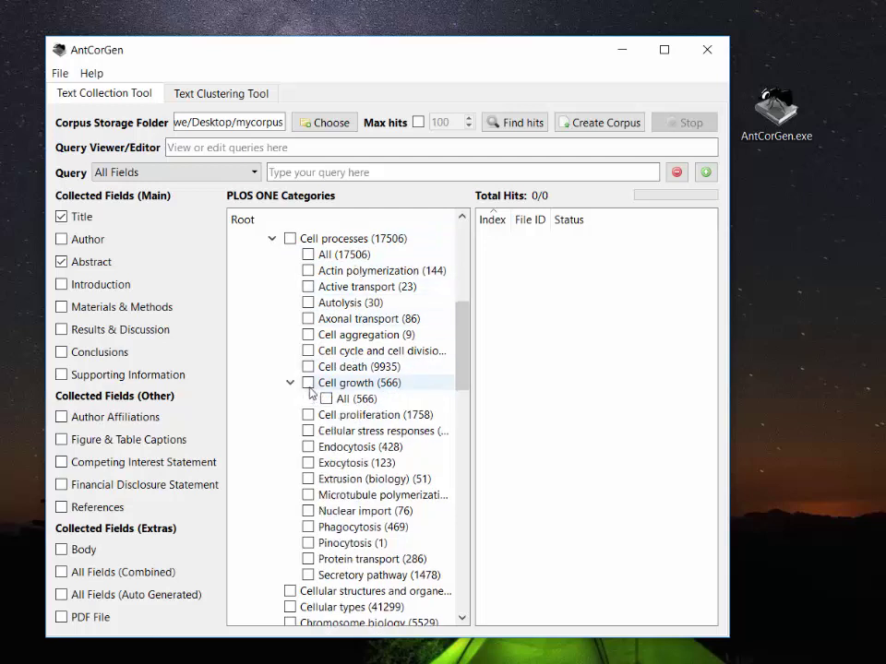
left_click(310, 385)
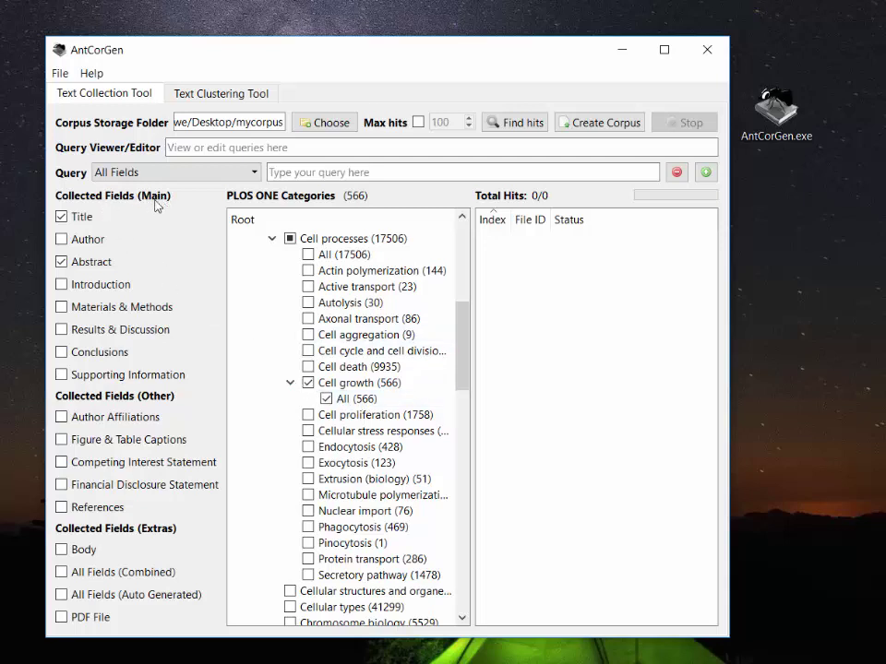
- Add Introduction, Materials & Methods, Results & Discussion and Conclusions to the collected fields, leaving Author out
left_click(62, 240)
left_click(62, 286)
left_click(62, 307)
left_click(62, 330)
left_click(62, 352)
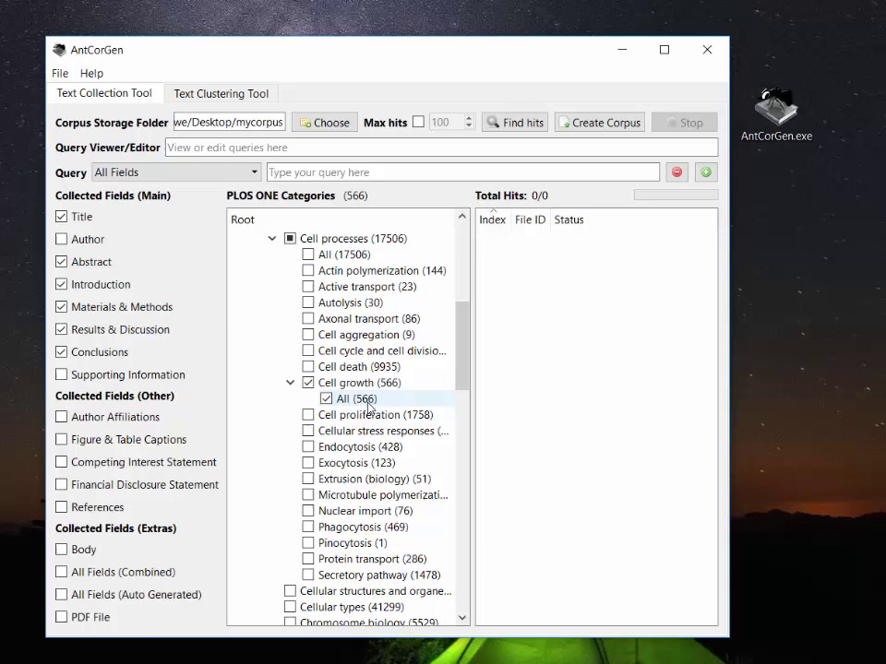
- Limit the maximum hits to 100 and create the corpus, dismissing the completion notice
left_click(418, 122)
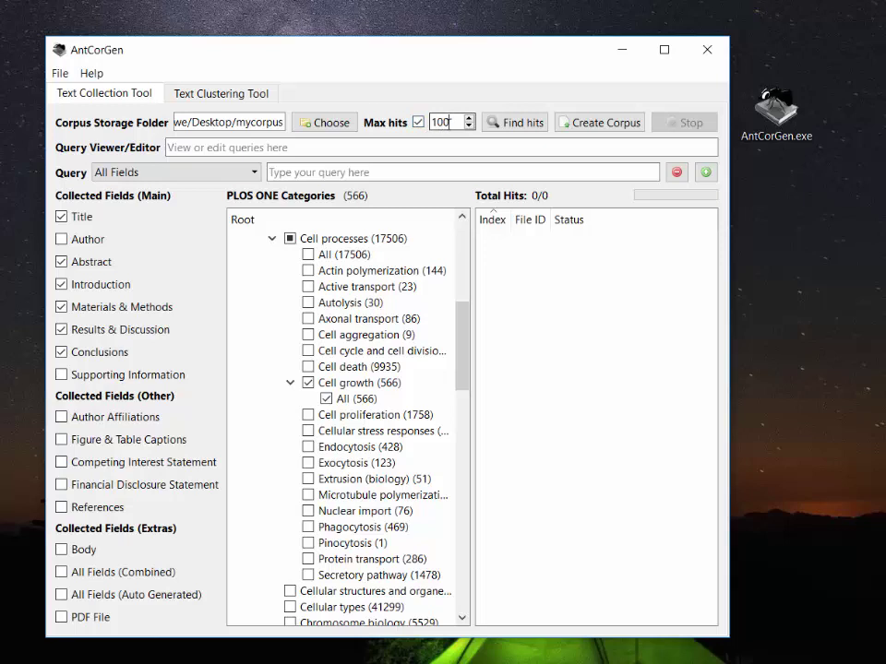
double_click(447, 121)
left_click(450, 123)
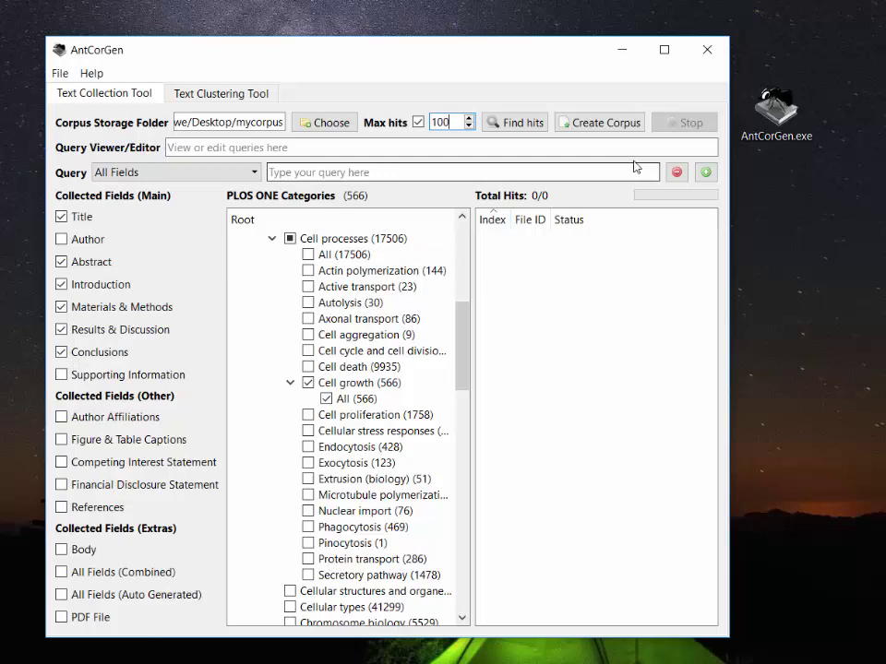
left_click(609, 124)
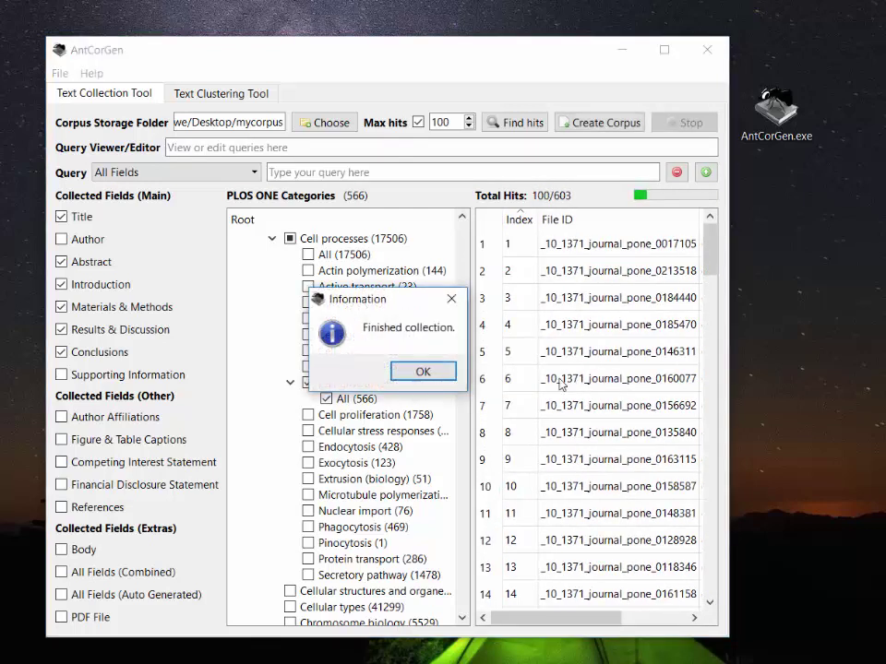
left_click(426, 372)
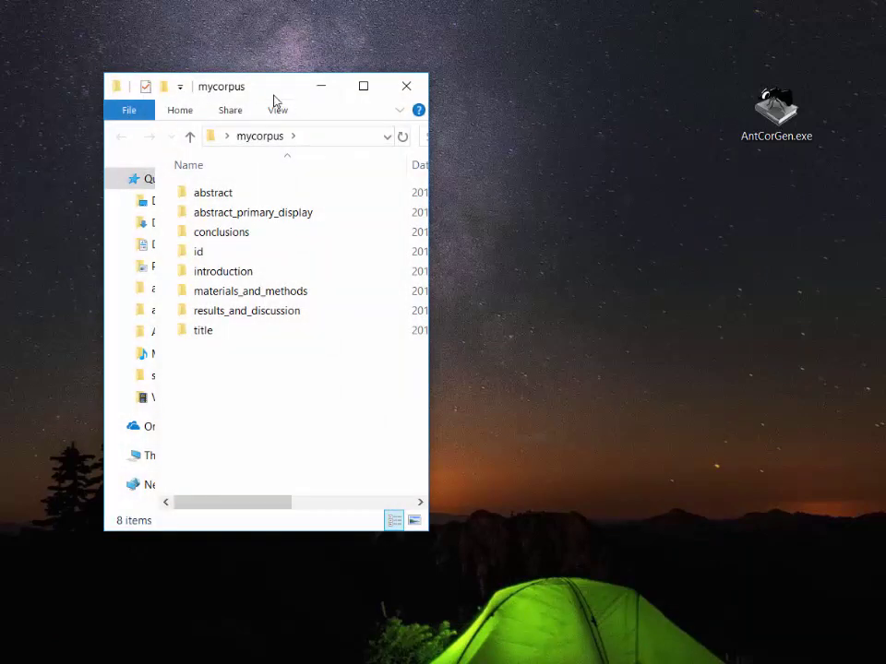
- Examine the collected section folders in mycorpus, including abstract_primary_display and the files in id
left_click_drag(273, 92, 379, 96)
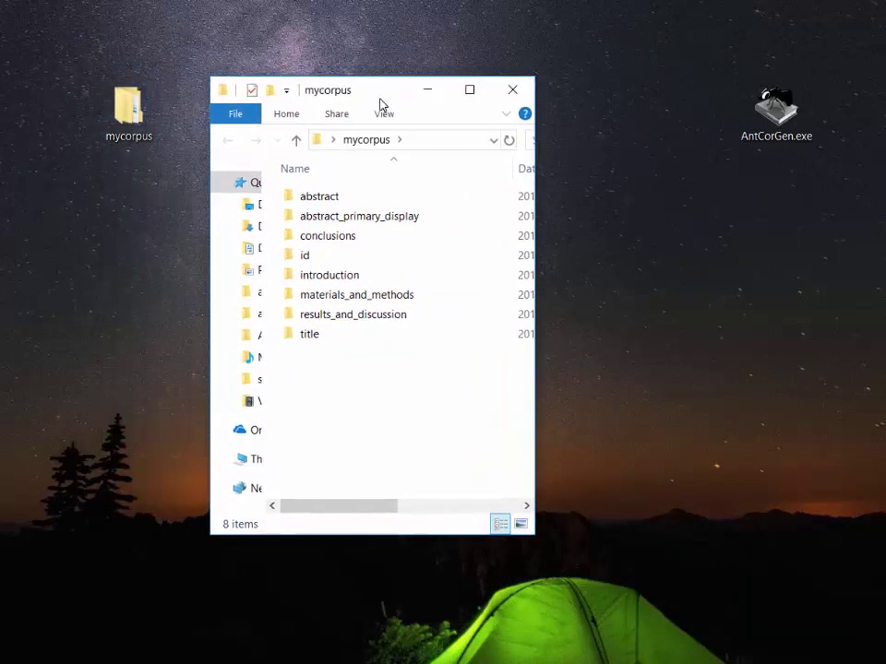
double_click(319, 216)
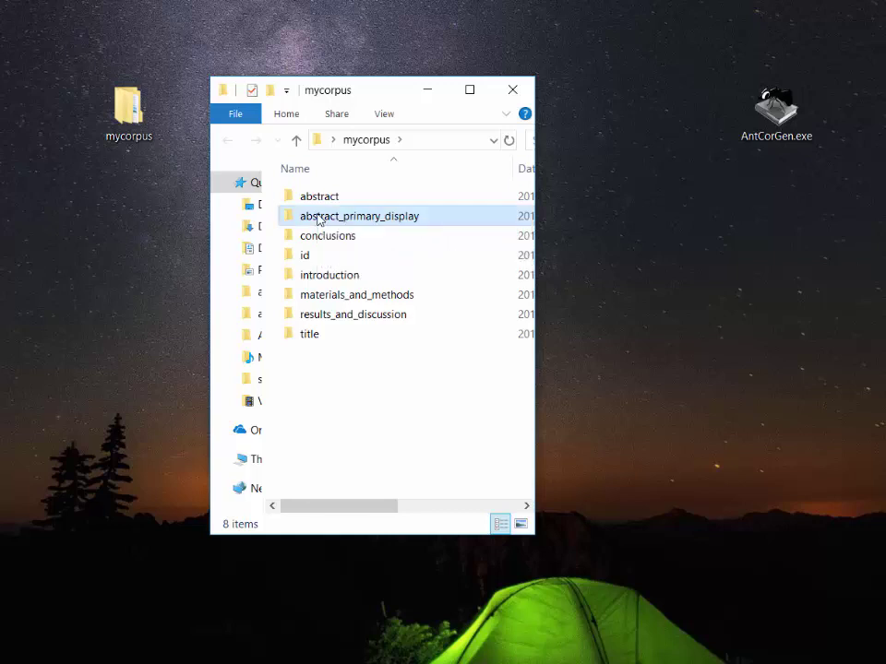
left_click(295, 139)
double_click(307, 257)
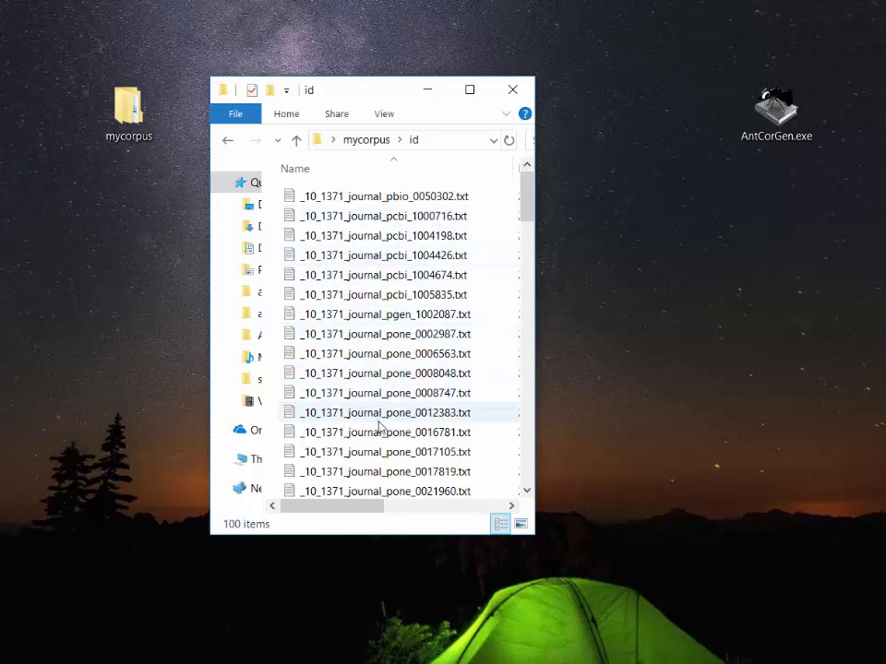
left_click(295, 141)
- Open the introduction folder's first text file, _10_1371_journal_pbio_0050302.txt, read through its text and close it
left_click(327, 278)
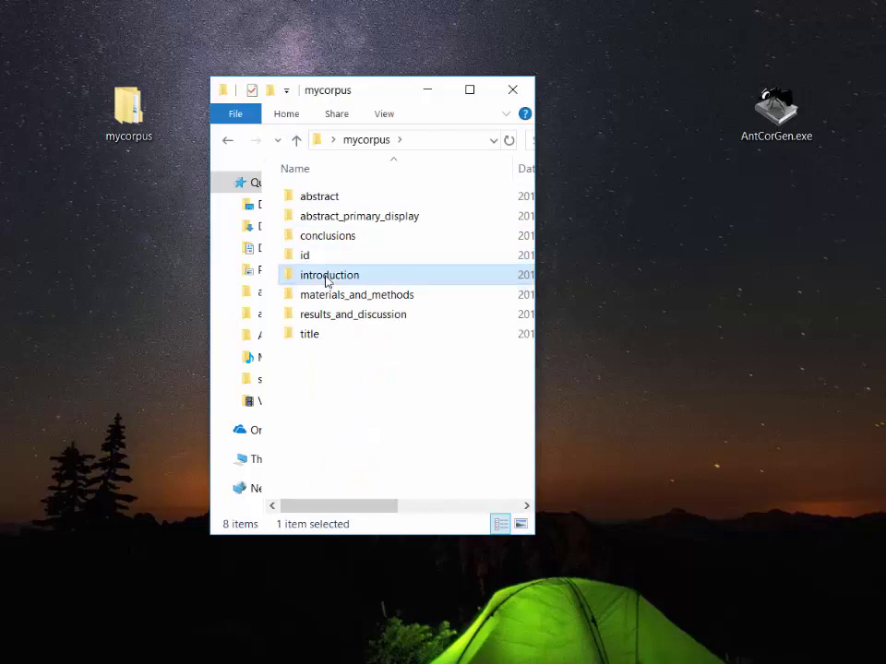
double_click(326, 277)
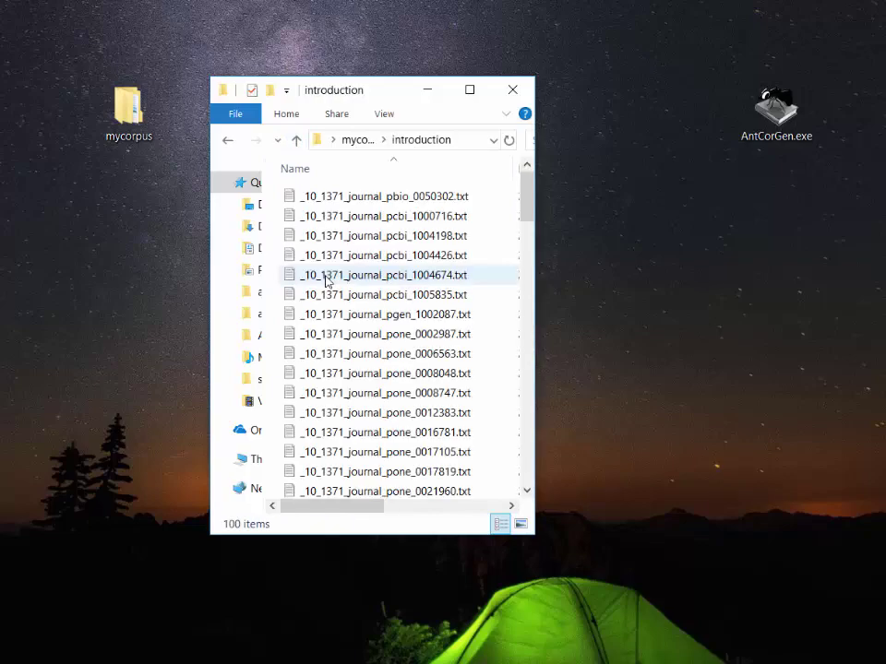
double_click(348, 199)
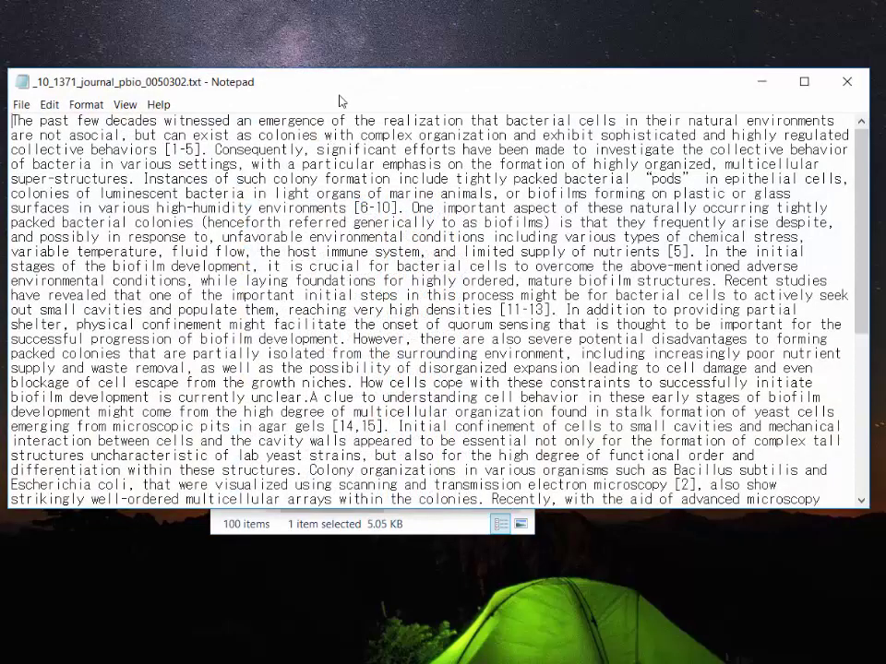
mouse_move(338, 95)
left_mouse_down()
mouse_move(378, 85)
mouse_move(342, 87)
left_mouse_up()
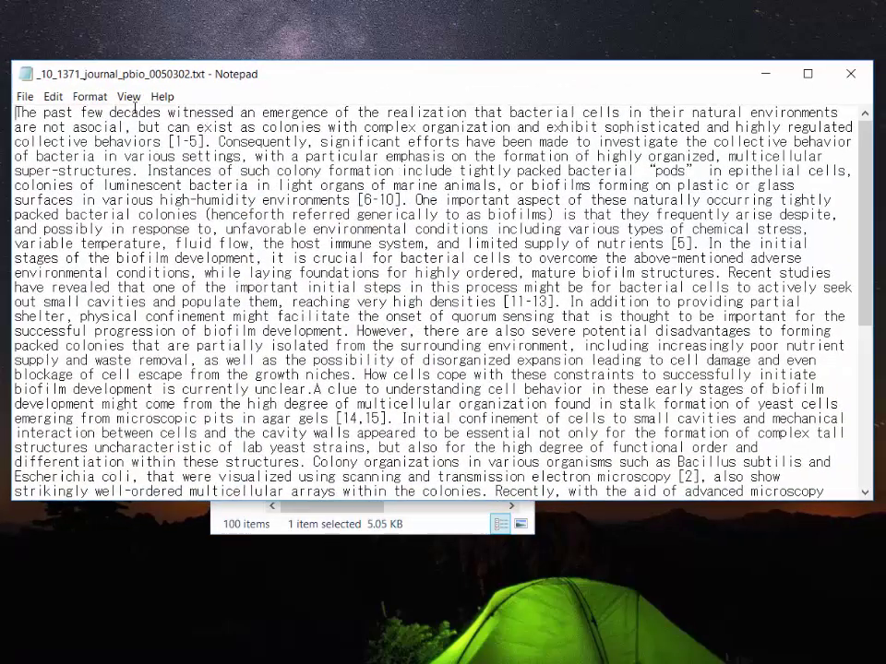
left_click(89, 95)
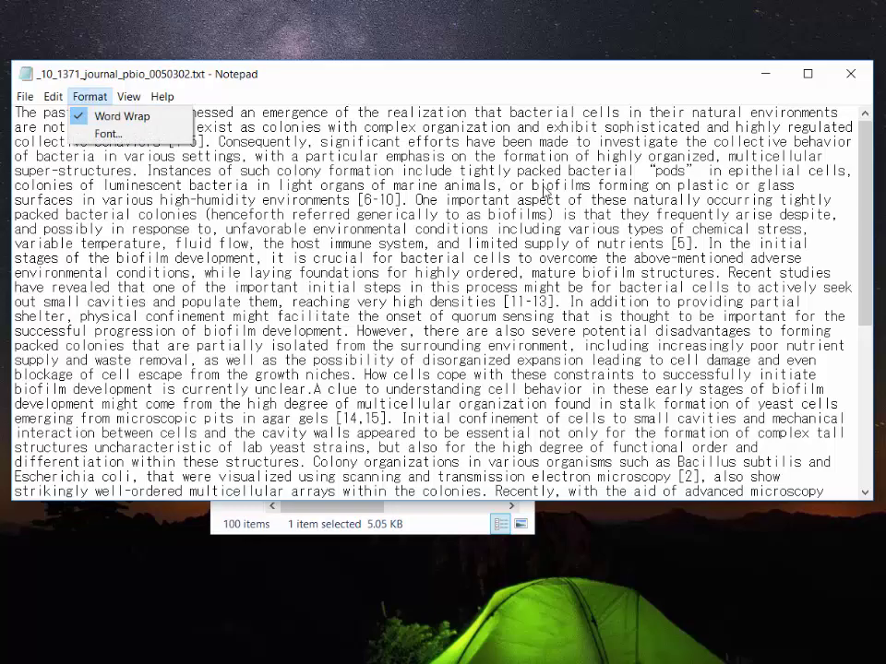
left_click(619, 155)
scroll(868, 210, "down", 1)
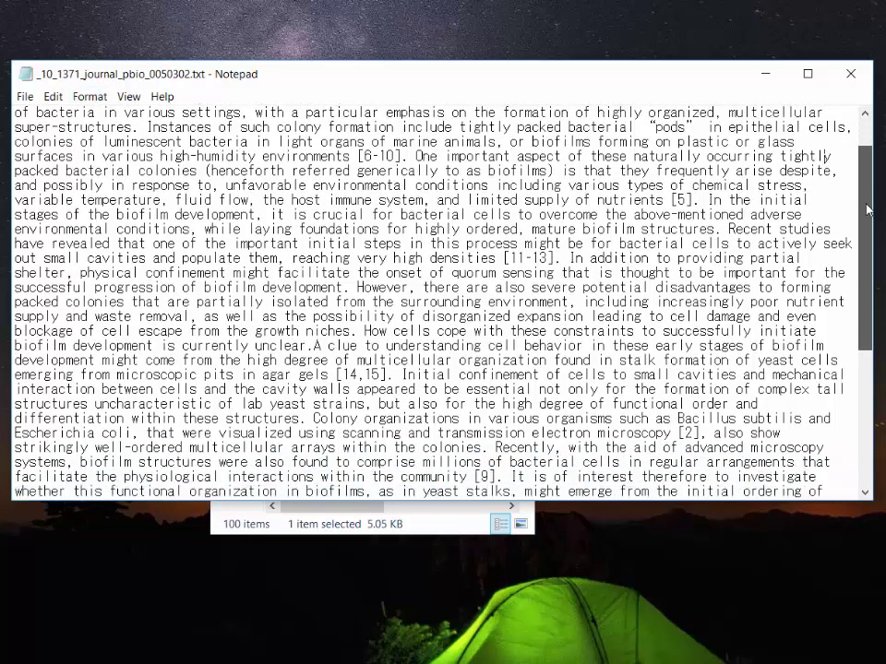
scroll(867, 210, "down", 6)
scroll(869, 202, "up", 6)
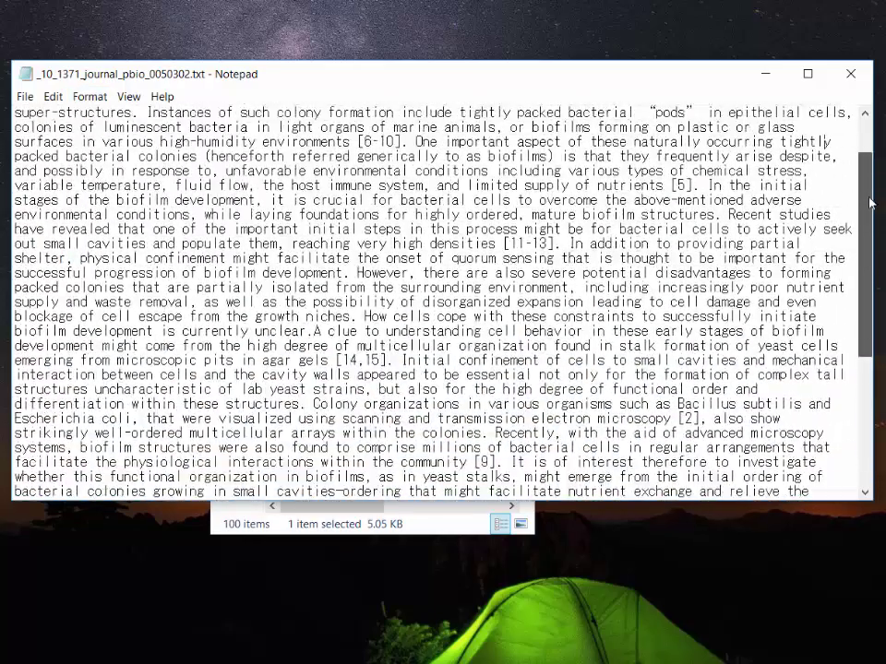
scroll(869, 201, "up", 2)
left_click(850, 73)
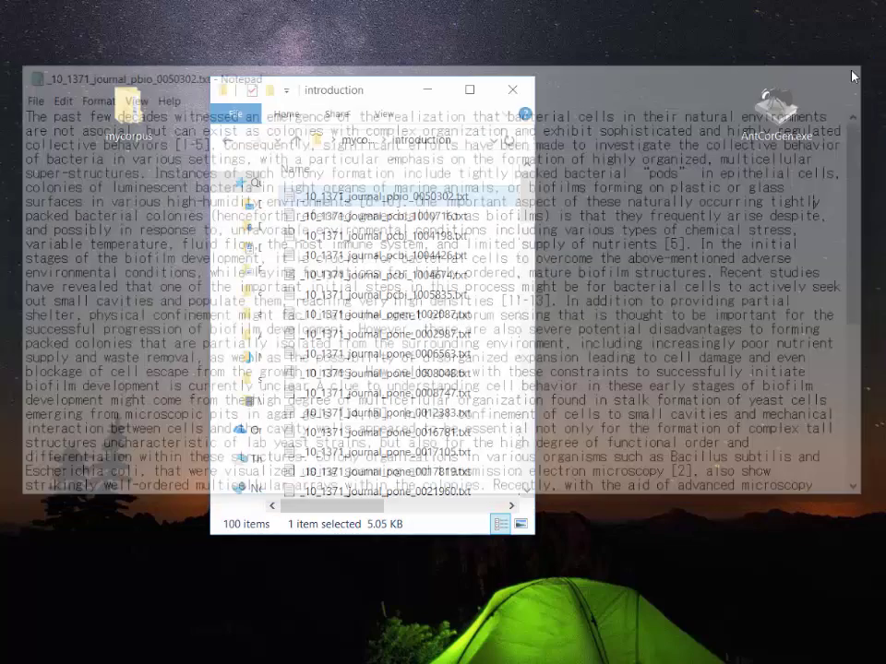